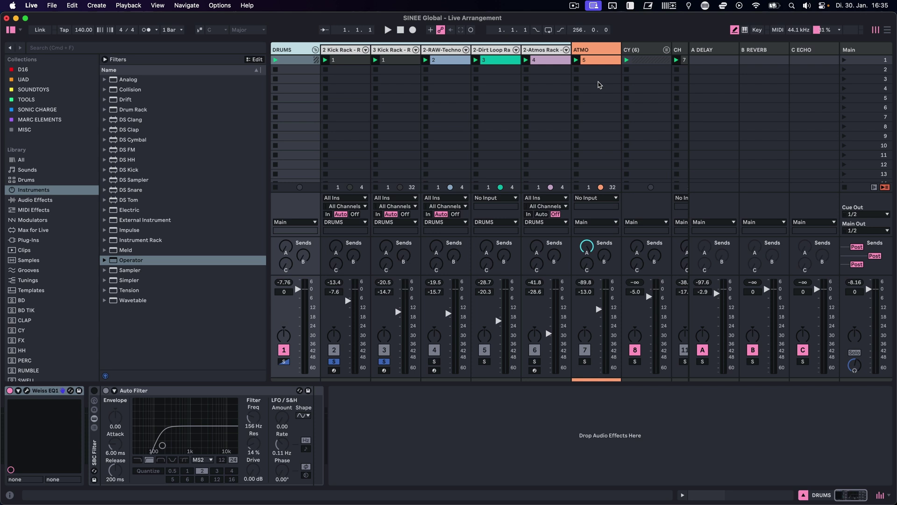
- Release the drum and kick solos, start playback and lower the CY track's volume
{"action": "left_click", "coordinate": [334, 362]}
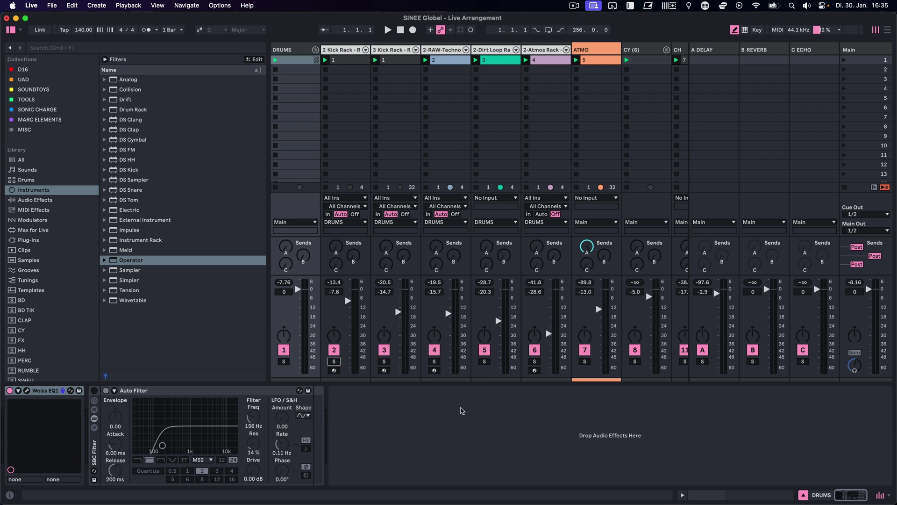
{"action": "key", "text": "space"}
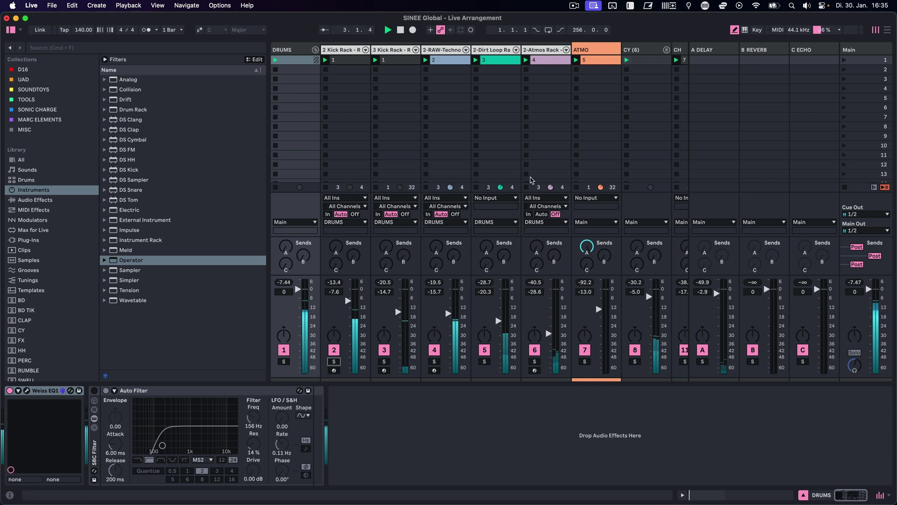
{"action": "scroll", "coordinate": [530, 181], "scroll_direction": "right", "scroll_amount": 4}
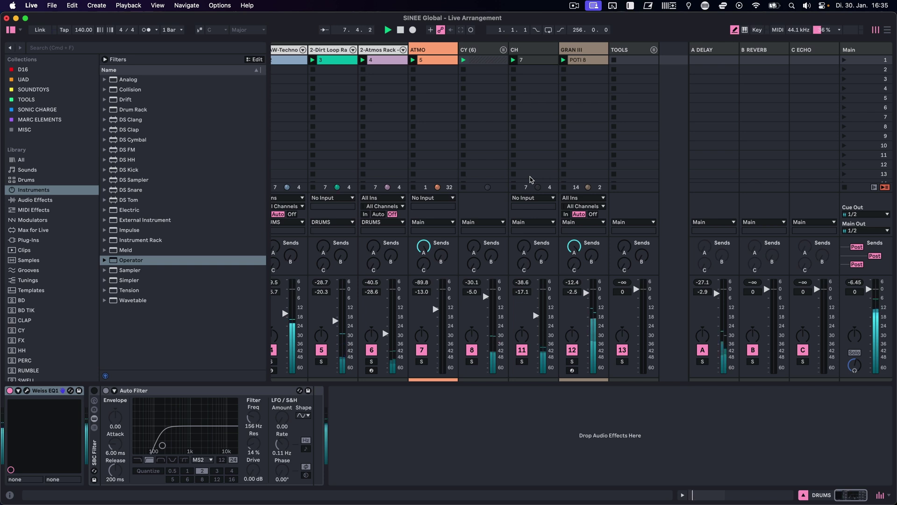
{"action": "left_click_drag", "start_coordinate": [486, 296], "coordinate": [486, 372]}
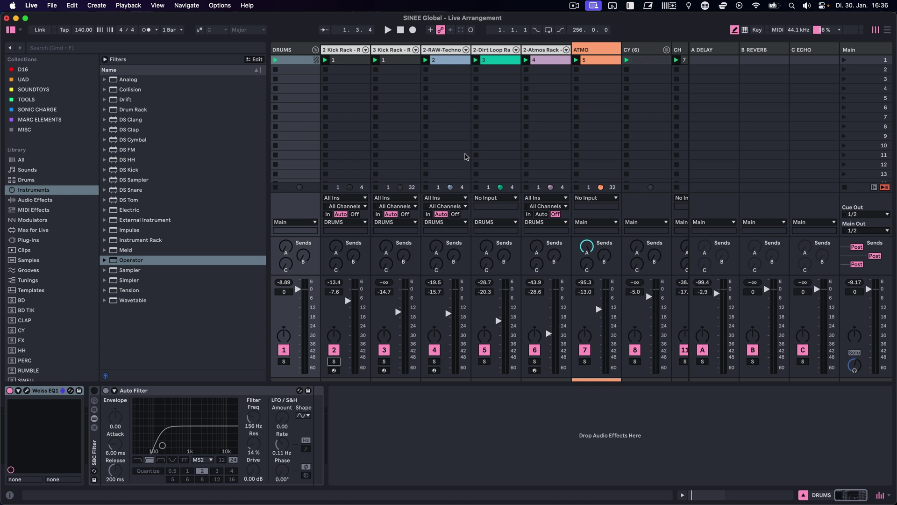
- Solo the Kick Rack tracks 2 and 3 and open track 3's kick clip notes
{"action": "left_click", "coordinate": [334, 361]}
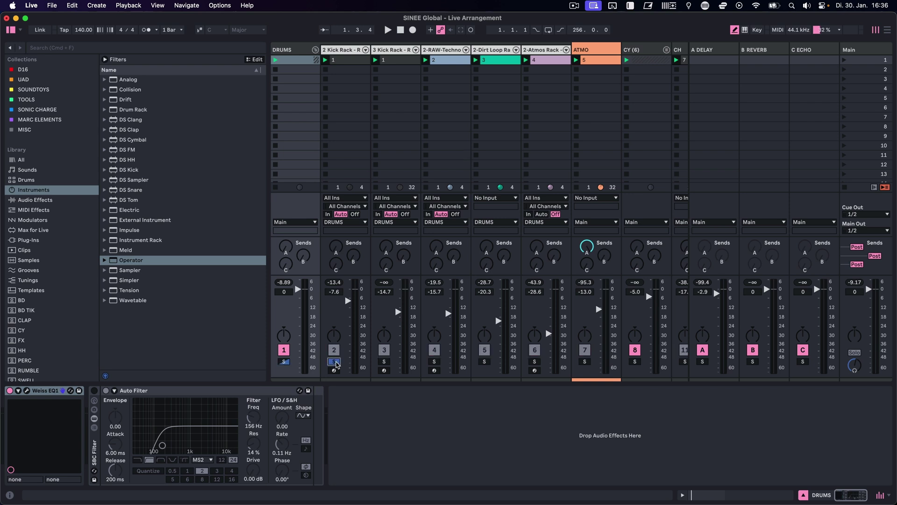
{"action": "left_click", "coordinate": [384, 361]}
{"action": "left_click", "coordinate": [394, 60]}
- View the track 2 kick clip's C3 notes, then switch to its Kick Rack device chain
{"action": "left_click", "coordinate": [394, 60]}
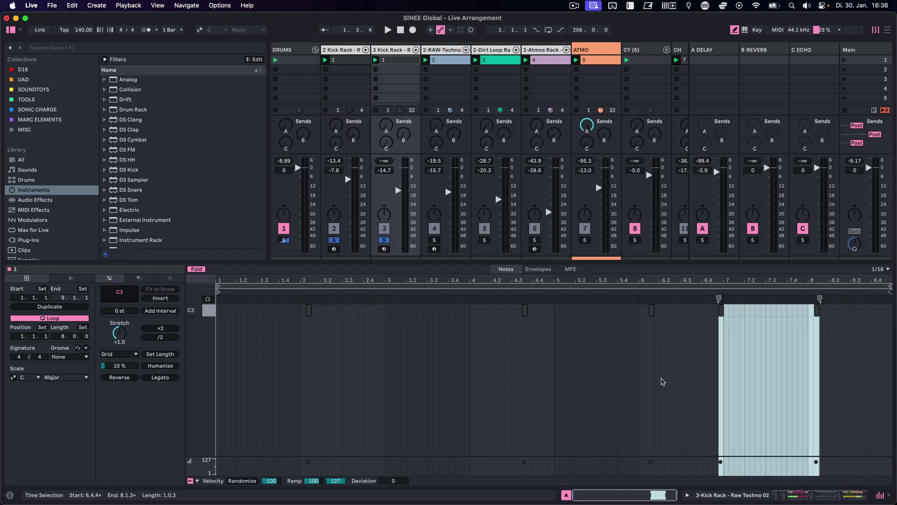
{"action": "left_click", "coordinate": [356, 57]}
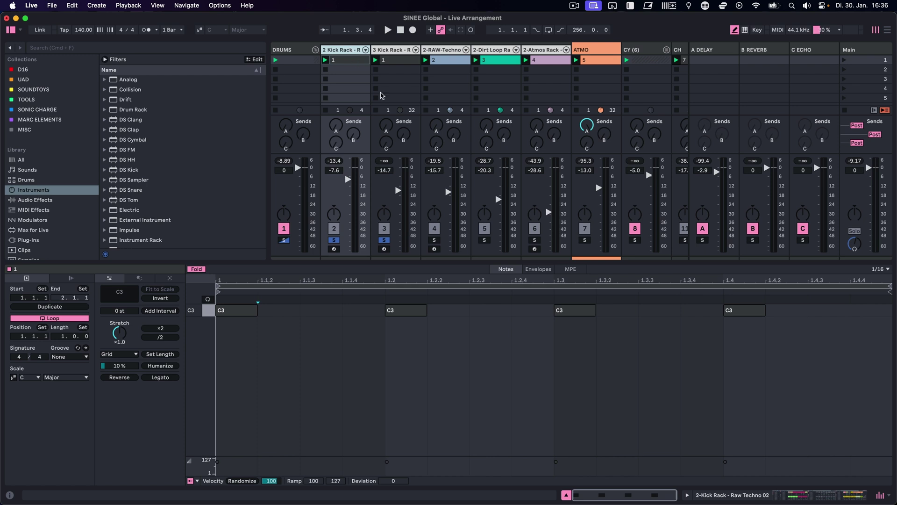
{"action": "key", "text": "shift+Tab"}
{"action": "key", "text": "super+alt+i"}
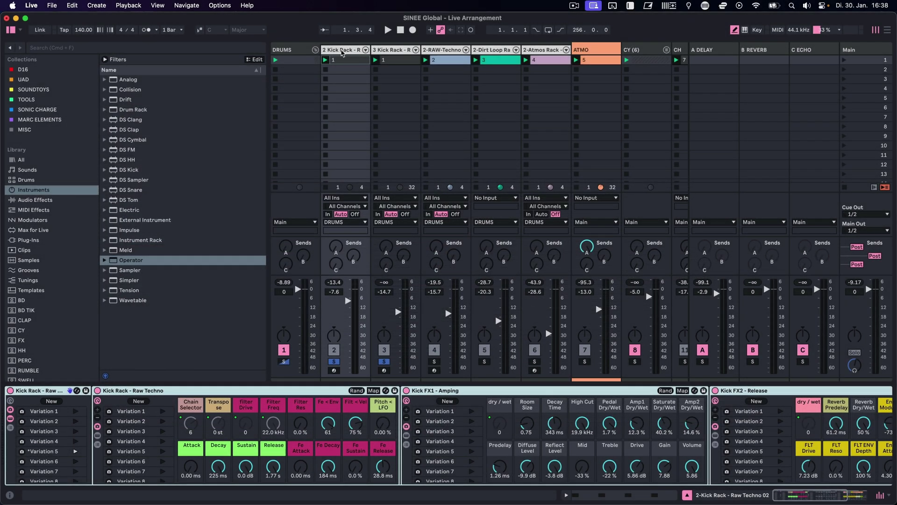
- During playback, recall the kick rack's macro Variations 2, 4, 6 and 7
{"action": "key", "text": "space"}
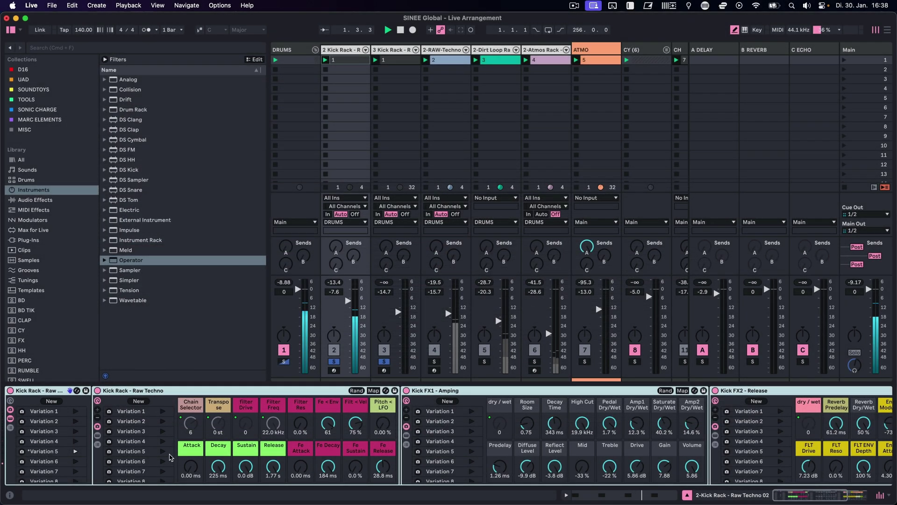
{"action": "left_click", "coordinate": [76, 421]}
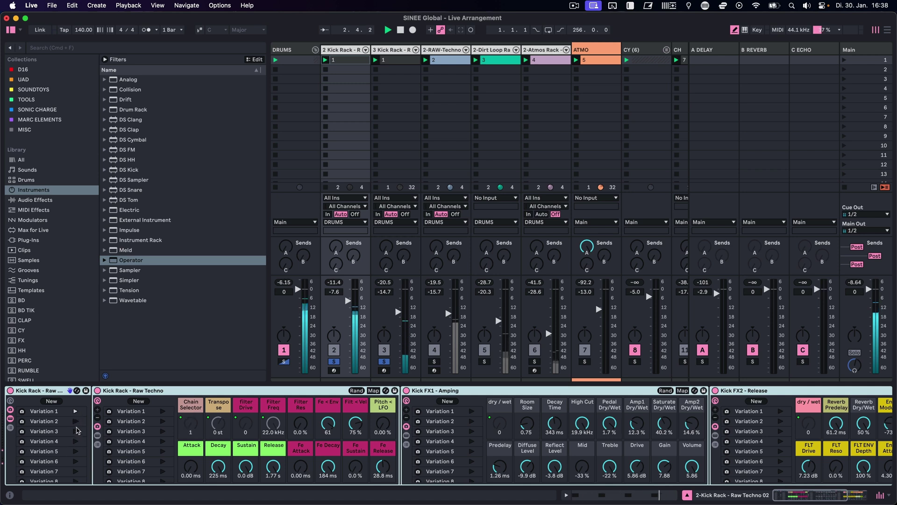
{"action": "left_click", "coordinate": [75, 441]}
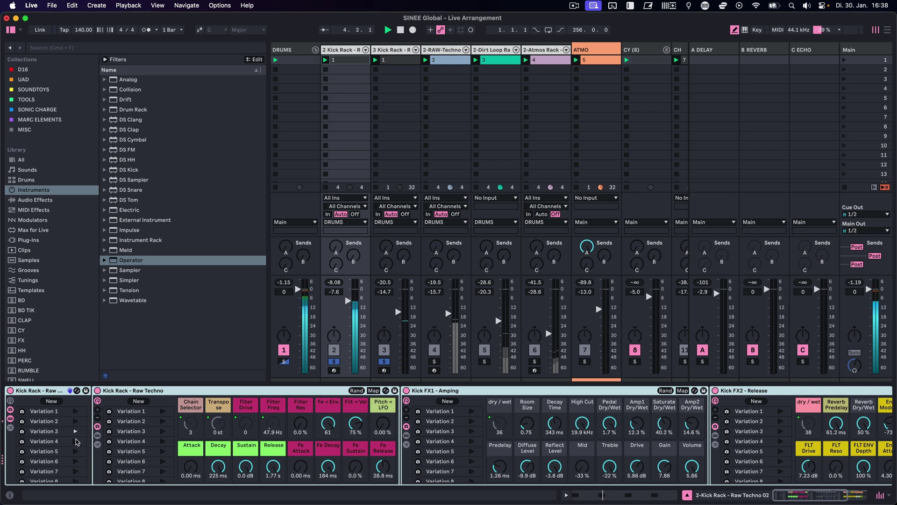
{"action": "left_click", "coordinate": [75, 461]}
{"action": "left_click", "coordinate": [75, 471]}
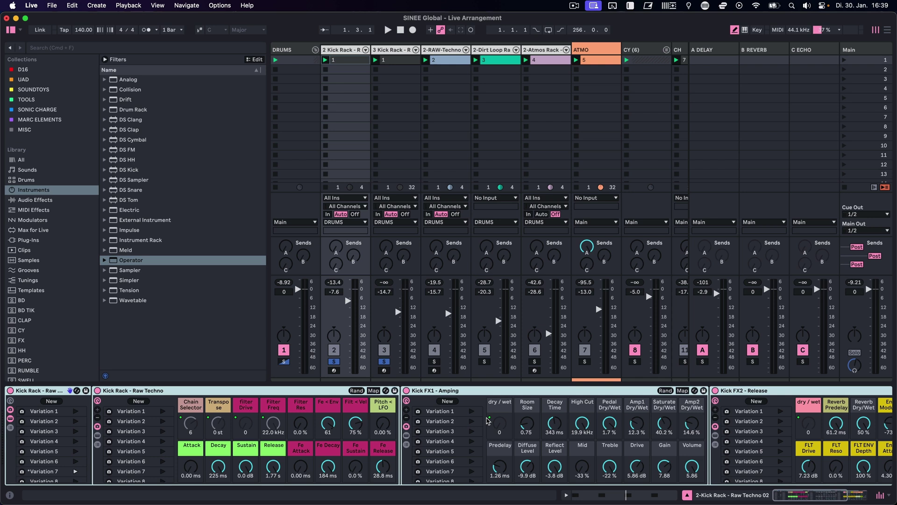
- Scroll through the kick chain, then show the 2-RAW-Techno Bass Rack 02 devices
{"action": "scroll", "coordinate": [486, 420], "scroll_direction": "right", "scroll_amount": 5}
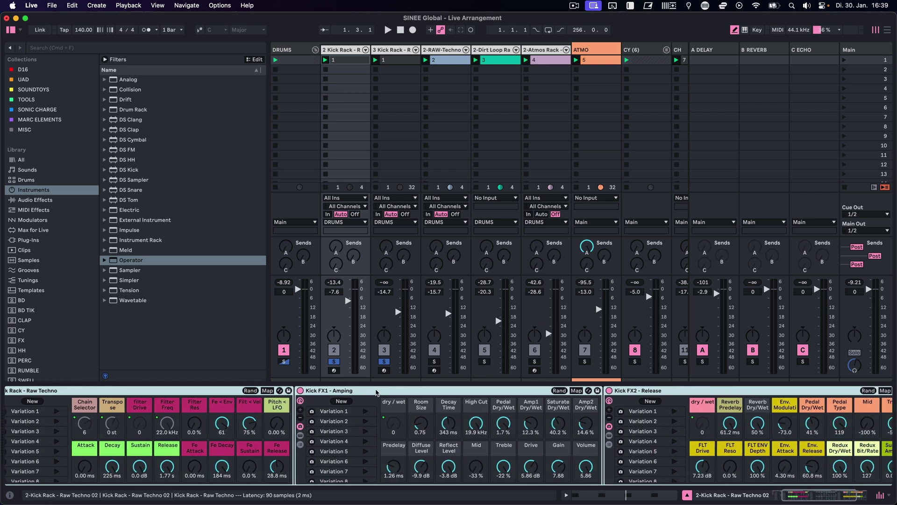
{"action": "scroll", "coordinate": [474, 411], "scroll_direction": "right", "scroll_amount": 6}
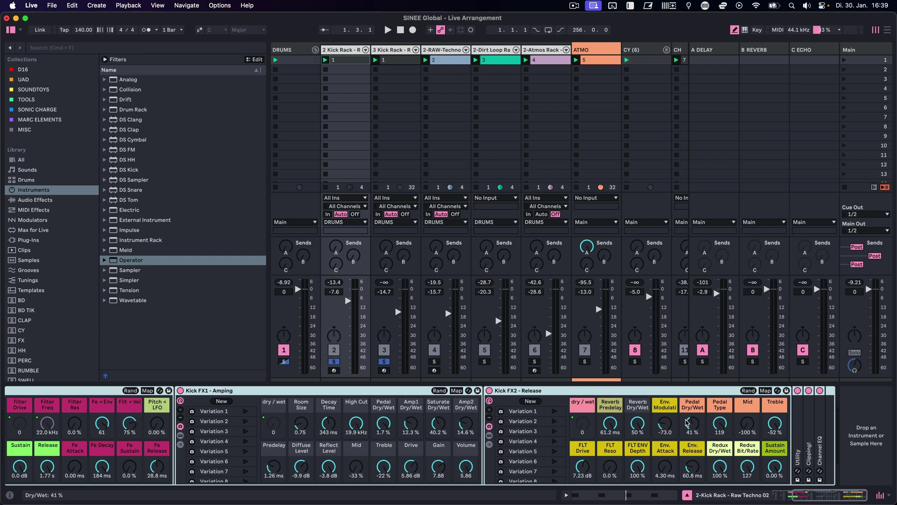
{"action": "scroll", "coordinate": [683, 424], "scroll_direction": "left", "scroll_amount": 10}
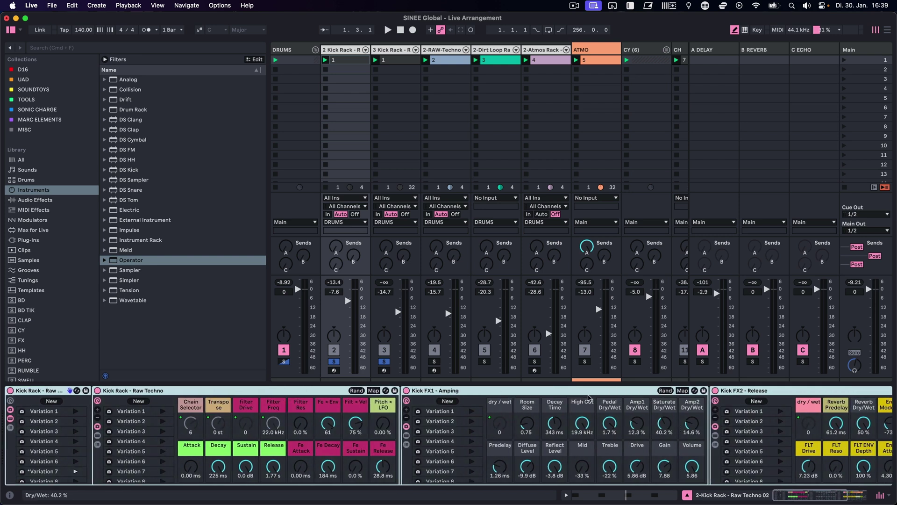
{"action": "left_click", "coordinate": [445, 50]}
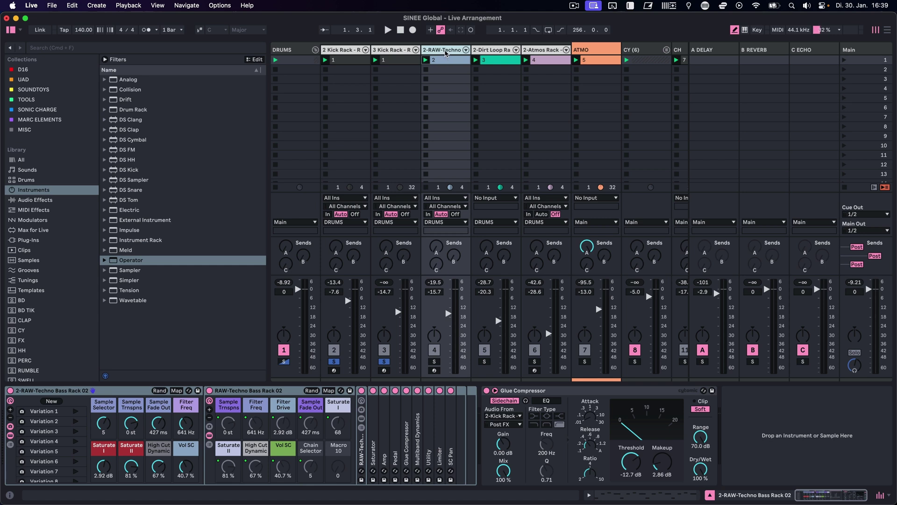
- Solo track 4, play the set, and recall bass rack Variation 6 then Variation 1
{"action": "left_click", "coordinate": [435, 361]}
{"action": "key", "text": "space"}
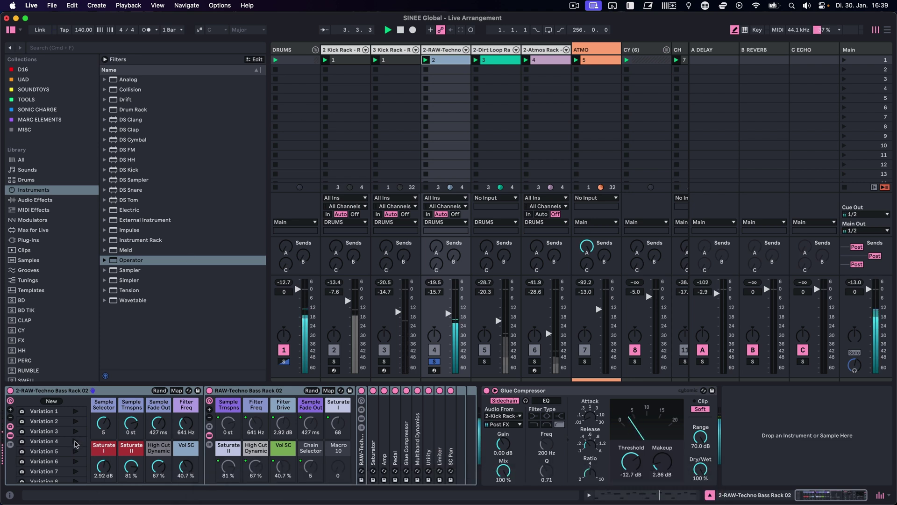
{"action": "left_click", "coordinate": [75, 461]}
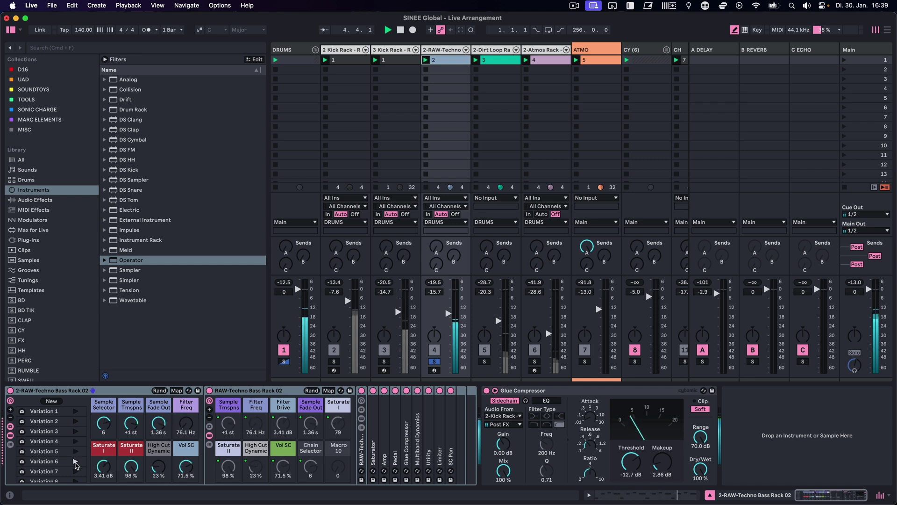
{"action": "left_click", "coordinate": [75, 412]}
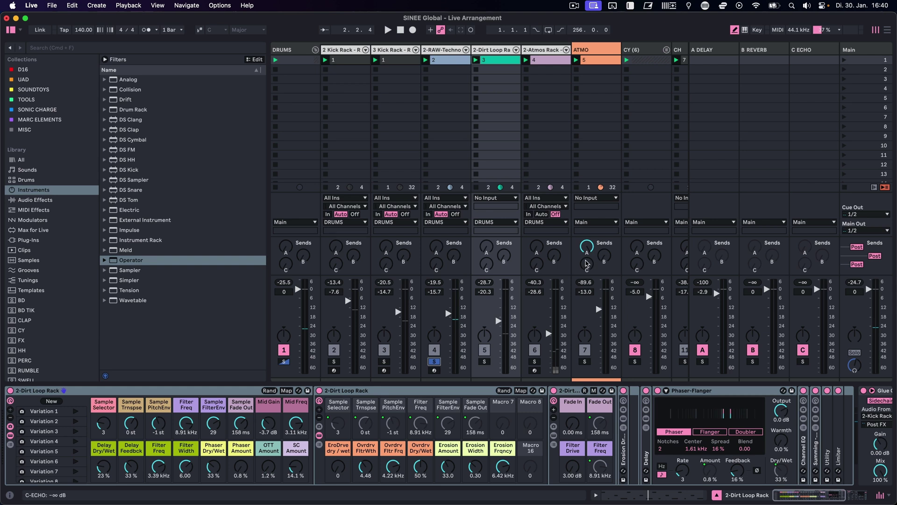
- Solo the Dirt Loop Rack and play, then switch the solo to 2-Atmos Rack
{"action": "left_click", "coordinate": [484, 362]}
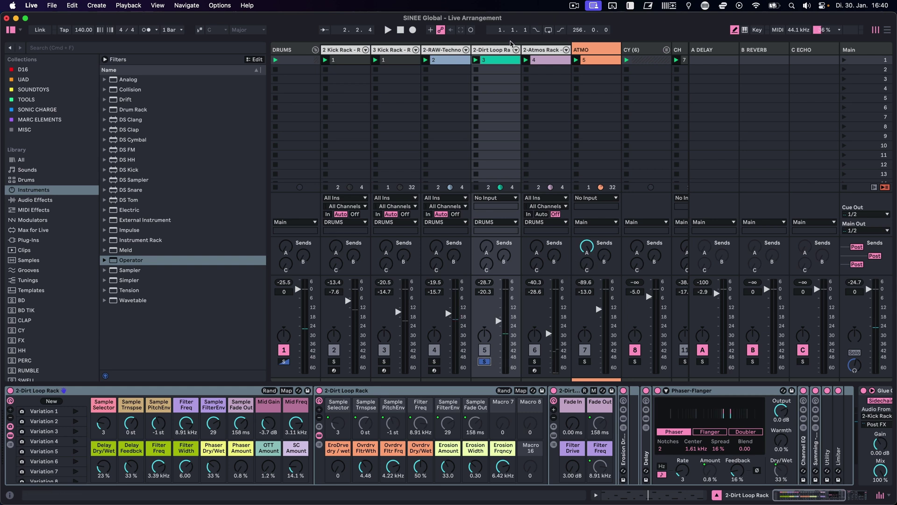
{"action": "key", "text": "space"}
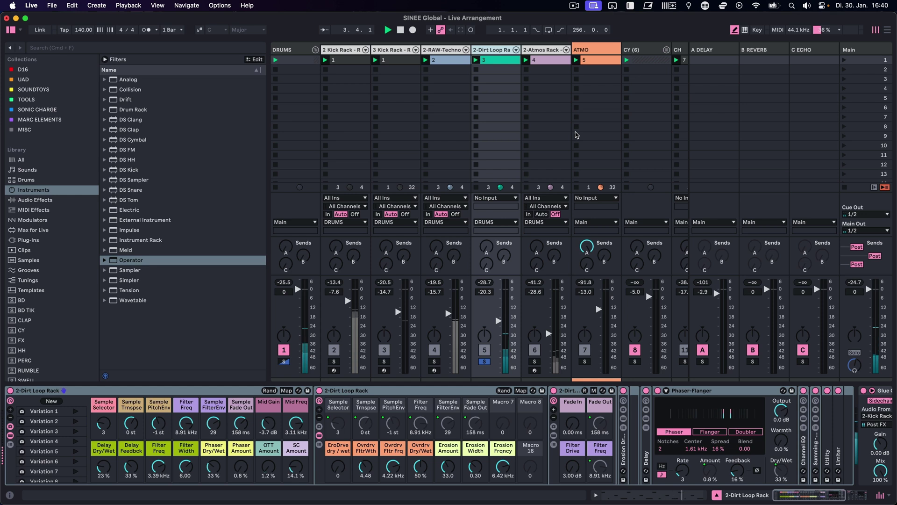
{"action": "left_click", "coordinate": [534, 361]}
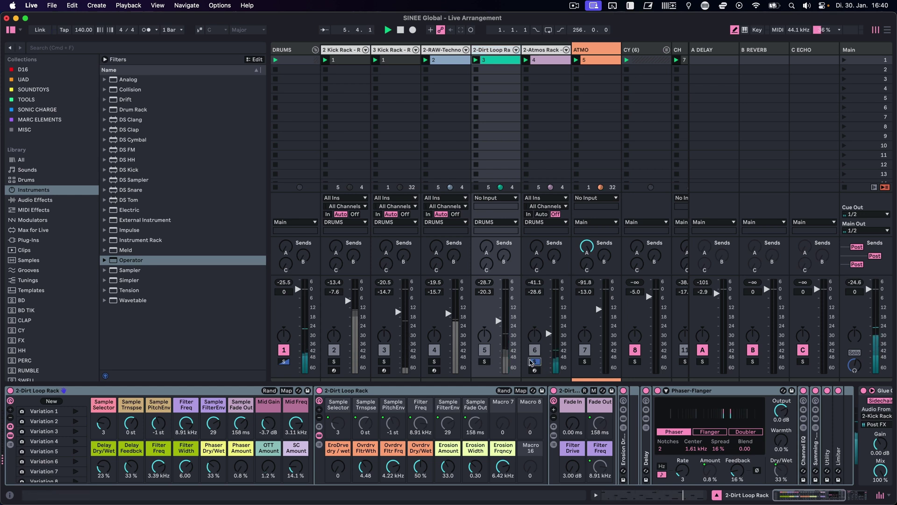
{"action": "left_click", "coordinate": [549, 53]}
{"action": "left_click", "coordinate": [549, 53]}
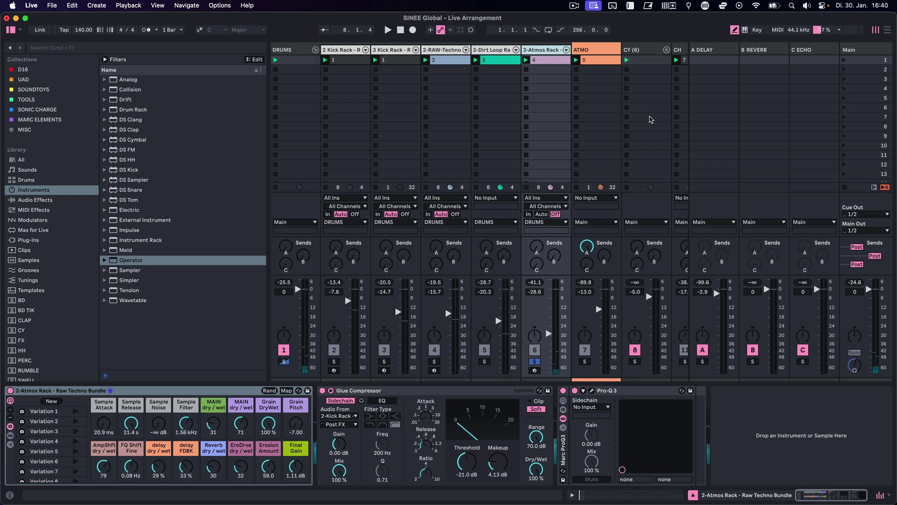
- Play the soloed ATMO track, opening its Auto Filter cutoff and sweeping it back to 26 Hz
{"action": "left_click", "coordinate": [584, 361]}
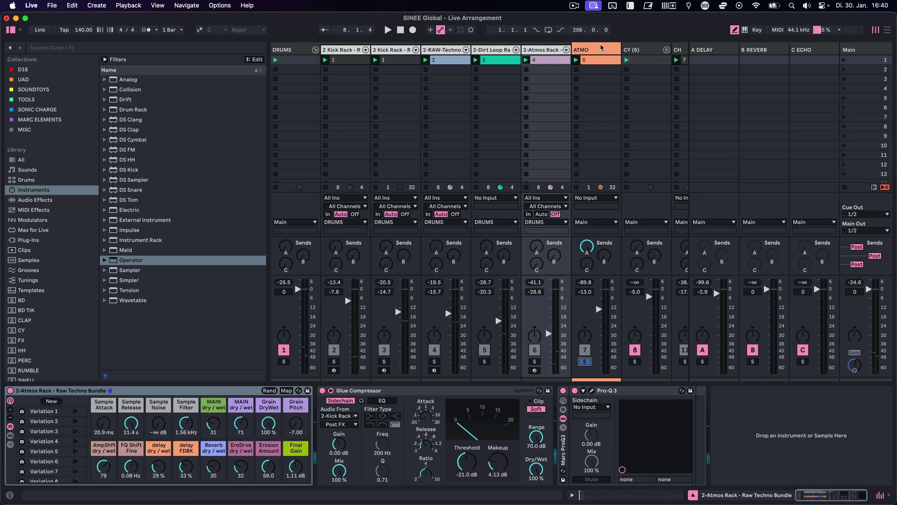
{"action": "left_click", "coordinate": [596, 140]}
{"action": "key", "text": "space"}
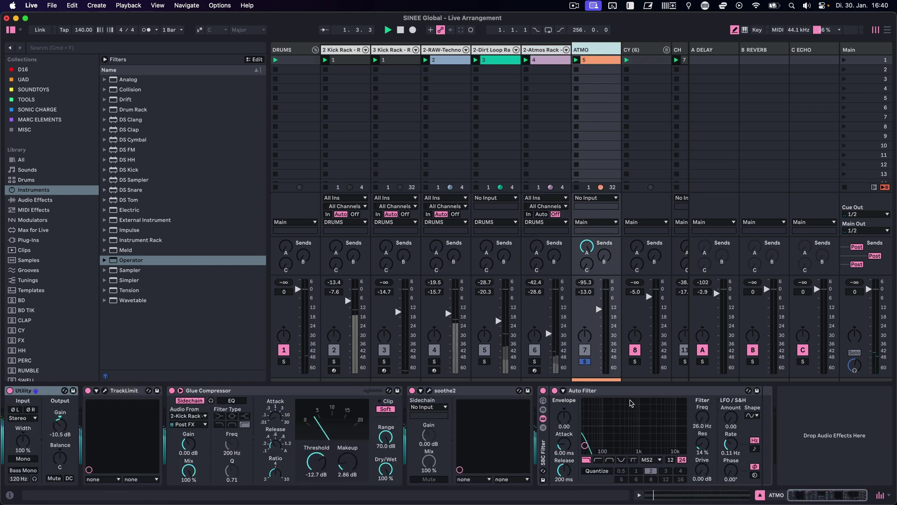
{"action": "left_click_drag", "start_coordinate": [632, 402], "coordinate": [637, 399]}
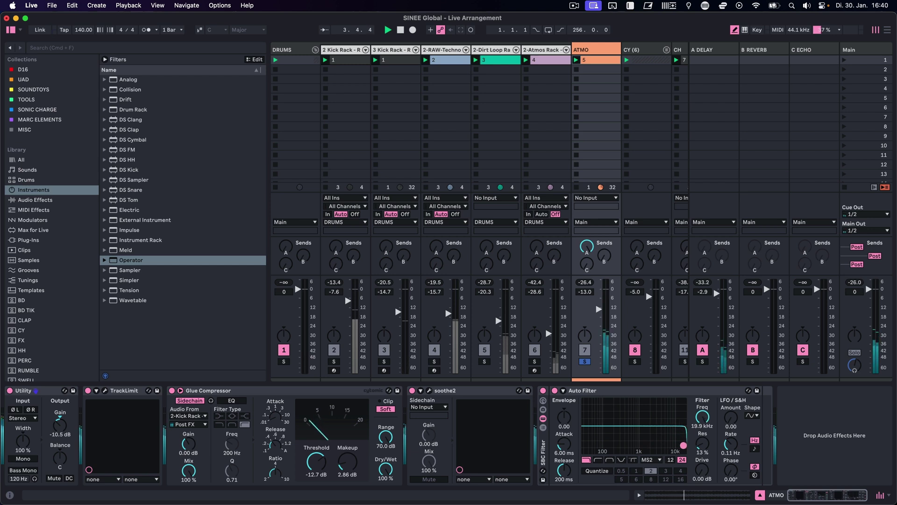
{"action": "left_click_drag", "start_coordinate": [644, 444], "coordinate": [582, 438]}
- Solo the CY track and show its effects chain
{"action": "left_click", "coordinate": [635, 361]}
{"action": "scroll", "coordinate": [631, 87], "scroll_direction": "right", "scroll_amount": 5}
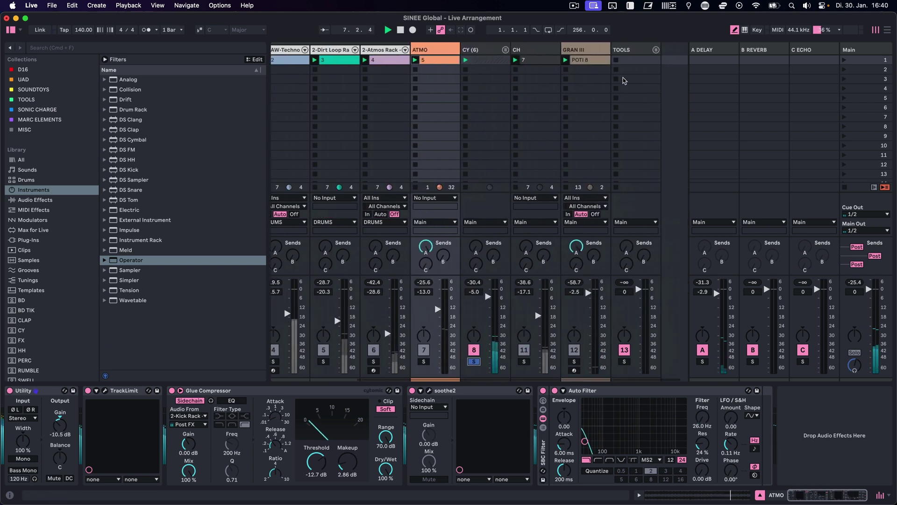
{"action": "left_click", "coordinate": [485, 51]}
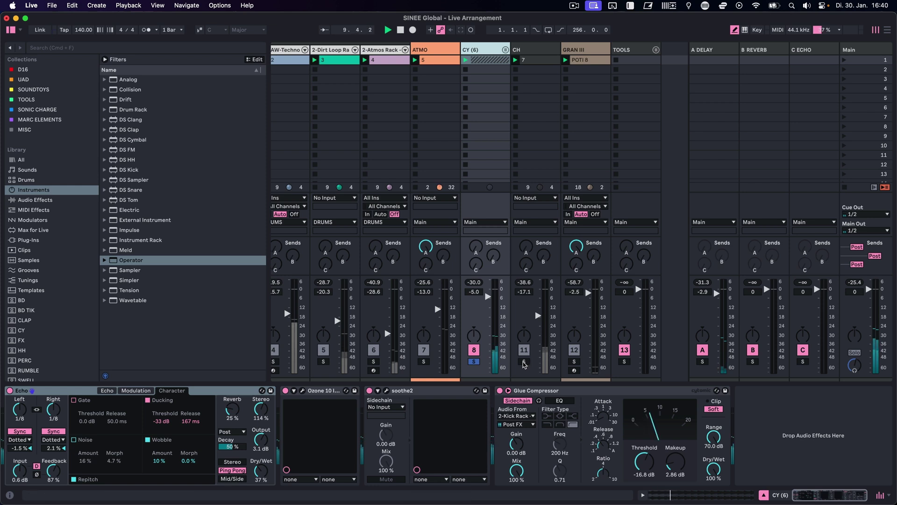
- Solo CH, play, and turn its Vocoder dry/wet down to 25%
{"action": "left_click", "coordinate": [524, 362]}
{"action": "left_click", "coordinate": [537, 50]}
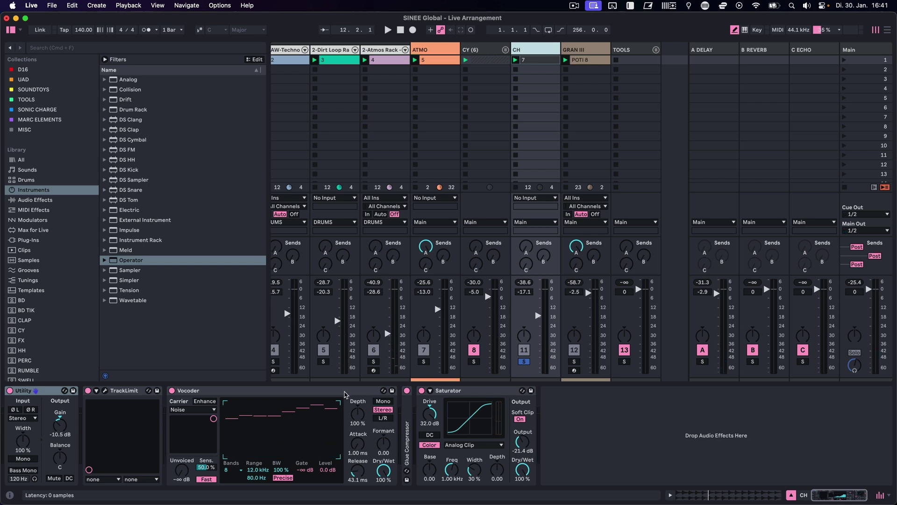
{"action": "key", "text": "space"}
{"action": "left_click_drag", "start_coordinate": [383, 470], "coordinate": [383, 445]}
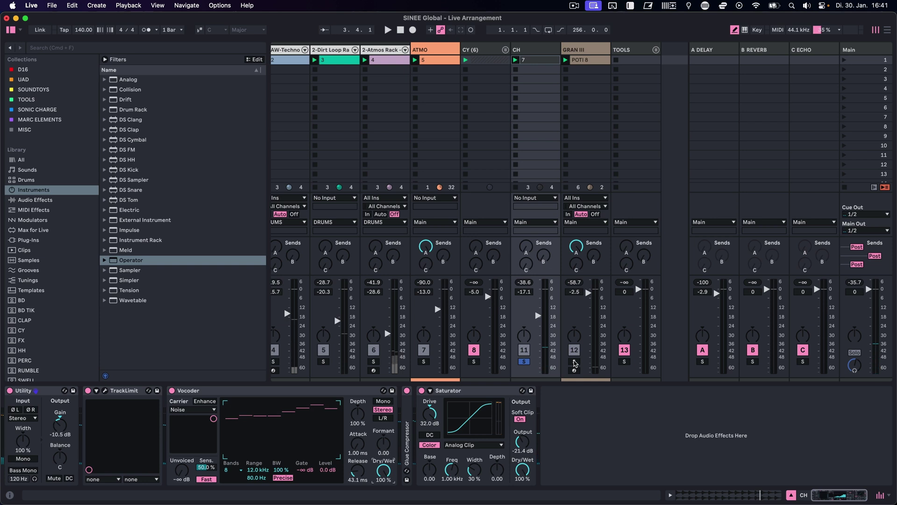
- Play the soloed GRAN III chain through to its Auto Filter, then clear the solo
{"action": "left_click", "coordinate": [589, 50]}
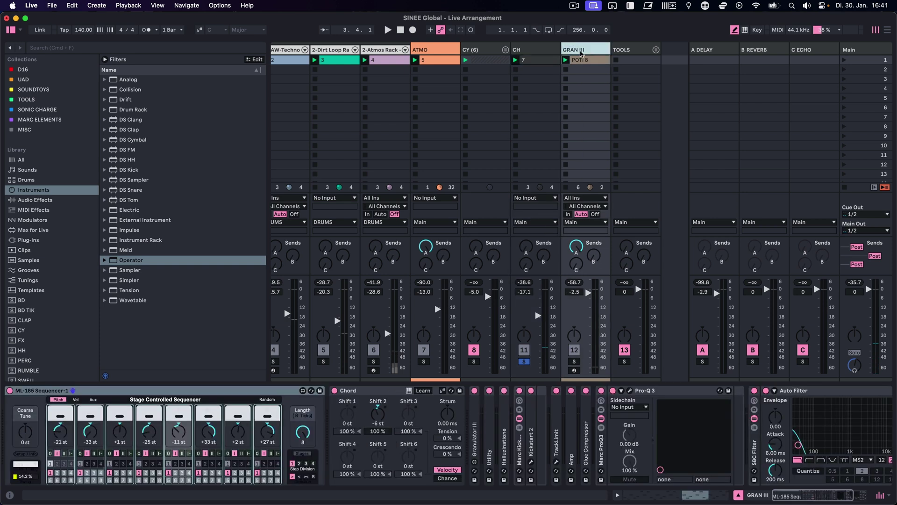
{"action": "left_click", "coordinate": [575, 362]}
{"action": "key", "text": "space"}
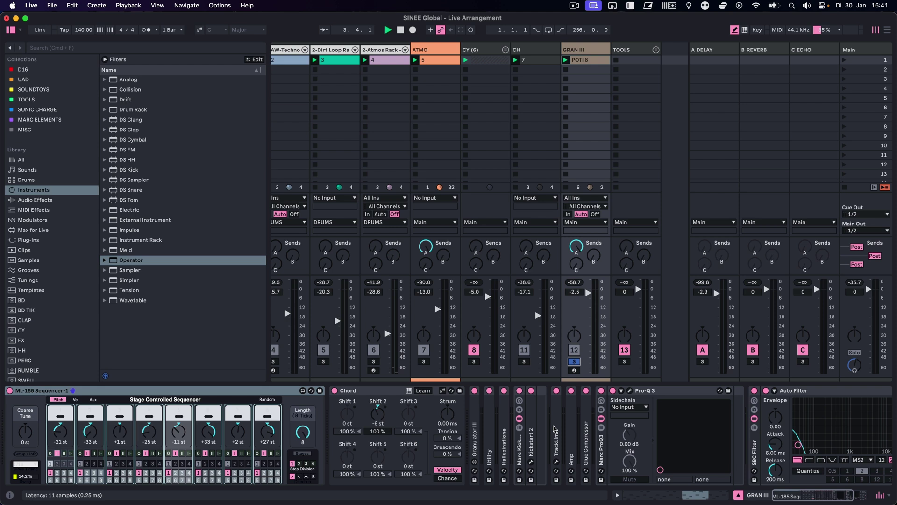
{"action": "scroll", "coordinate": [851, 437], "scroll_direction": "right", "scroll_amount": 3}
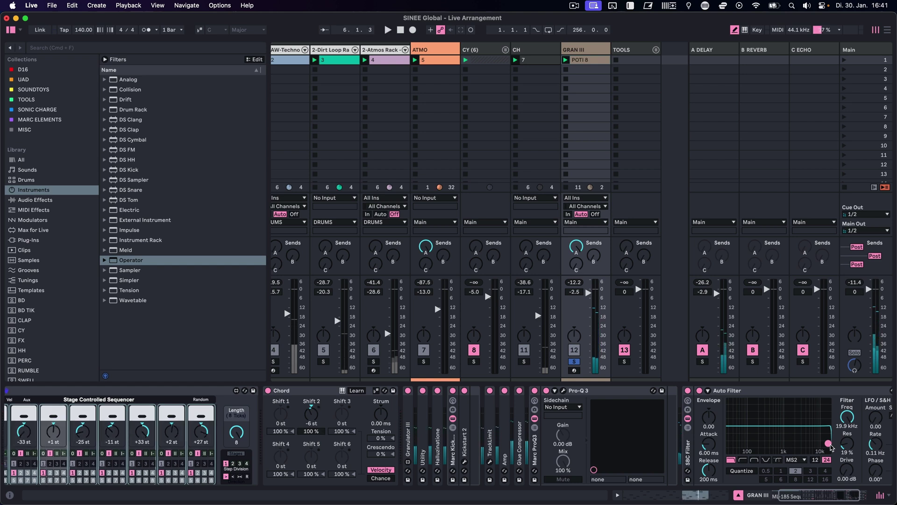
{"action": "left_click", "coordinate": [580, 345]}
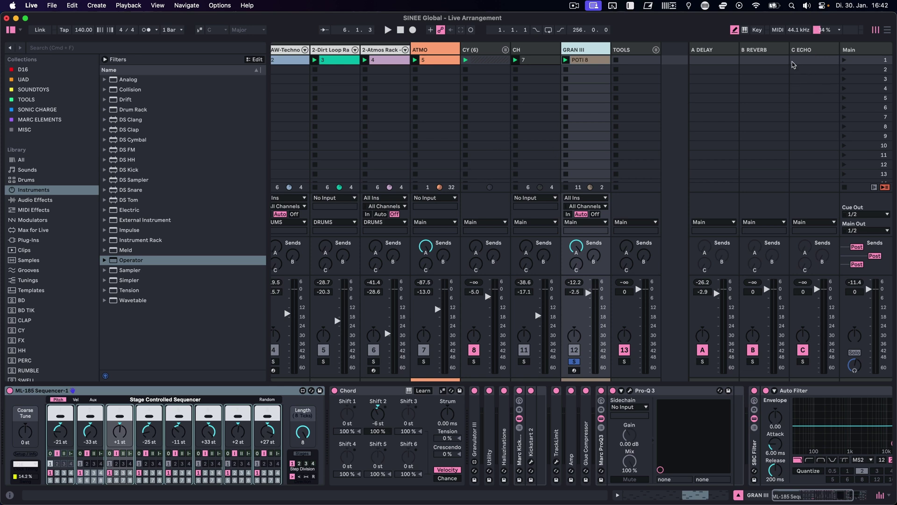
{"action": "scroll", "coordinate": [387, 104], "scroll_direction": "left", "scroll_amount": 3}
{"action": "key", "text": "0"}
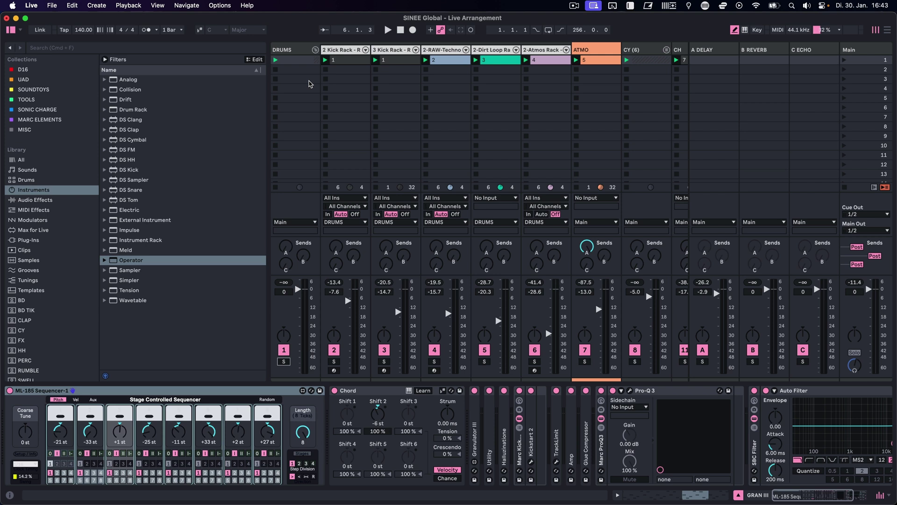
- Switch to the Preview 'Explanation' image showing the MX12 mixer layout
{"action": "key", "text": "super+Tab"}
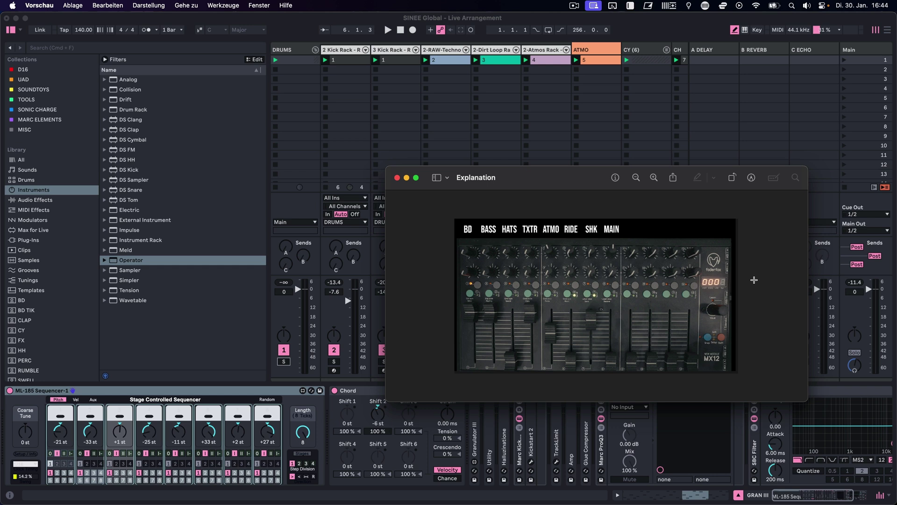
- Turn on Live's MIDI Map mode, compare it with the MX12 image, then exit MIDI Map
{"action": "left_click", "coordinate": [413, 22]}
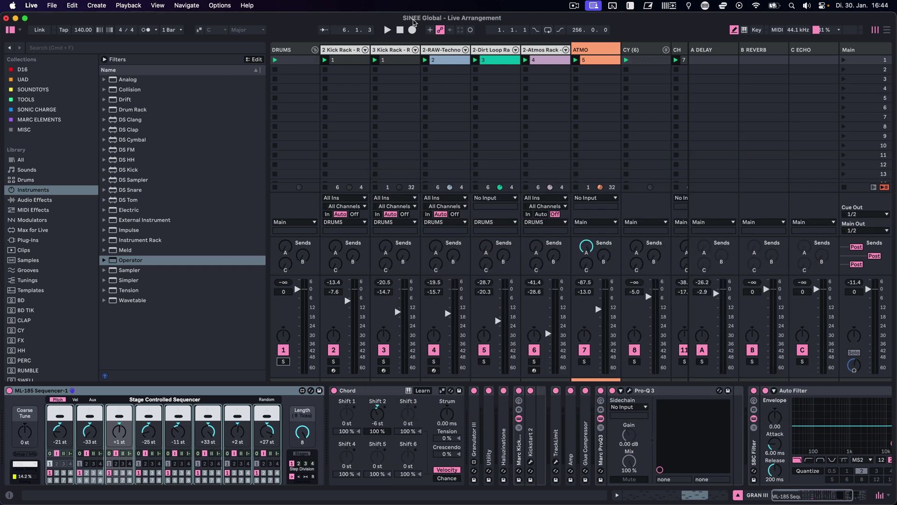
{"action": "key", "text": "super+m"}
{"action": "key", "text": "super+Tab"}
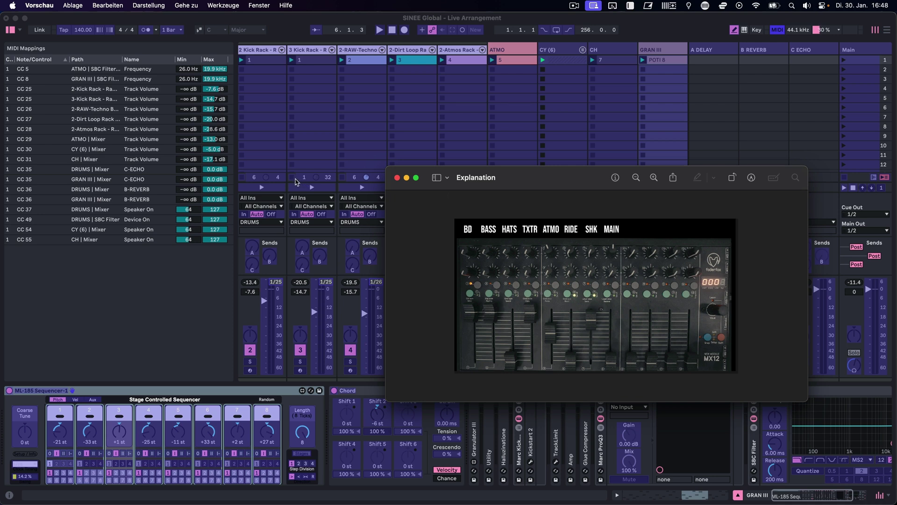
{"action": "left_click", "coordinate": [342, 86]}
{"action": "key", "text": "super+m"}
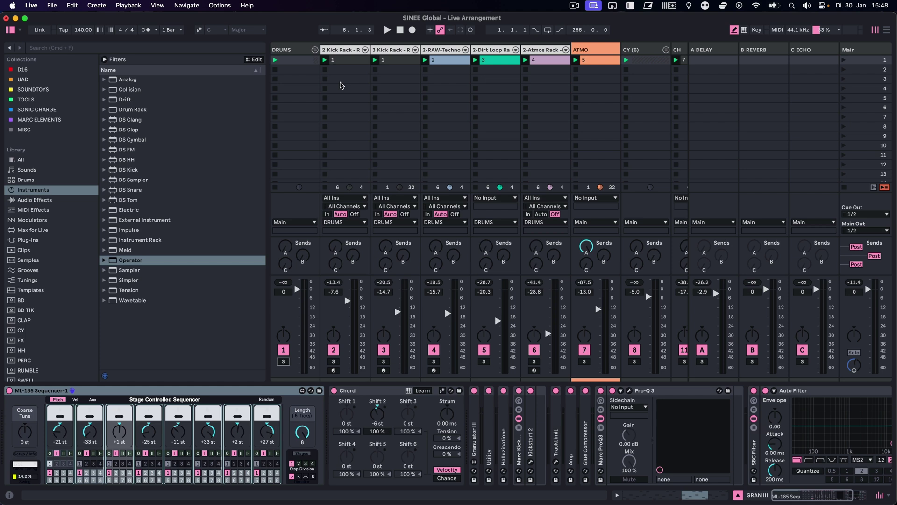